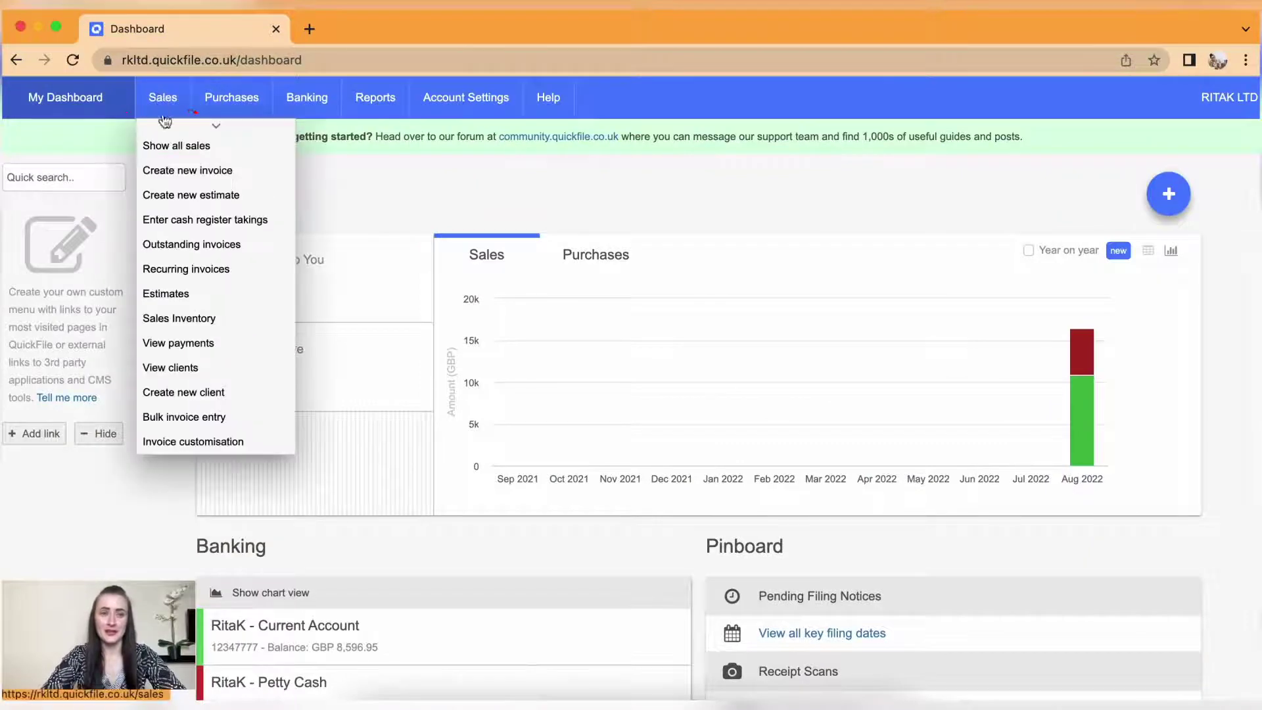
Open the Enter cash register takings page from the Sales menu.
{"action": "left_click", "coordinate": [182, 219]}
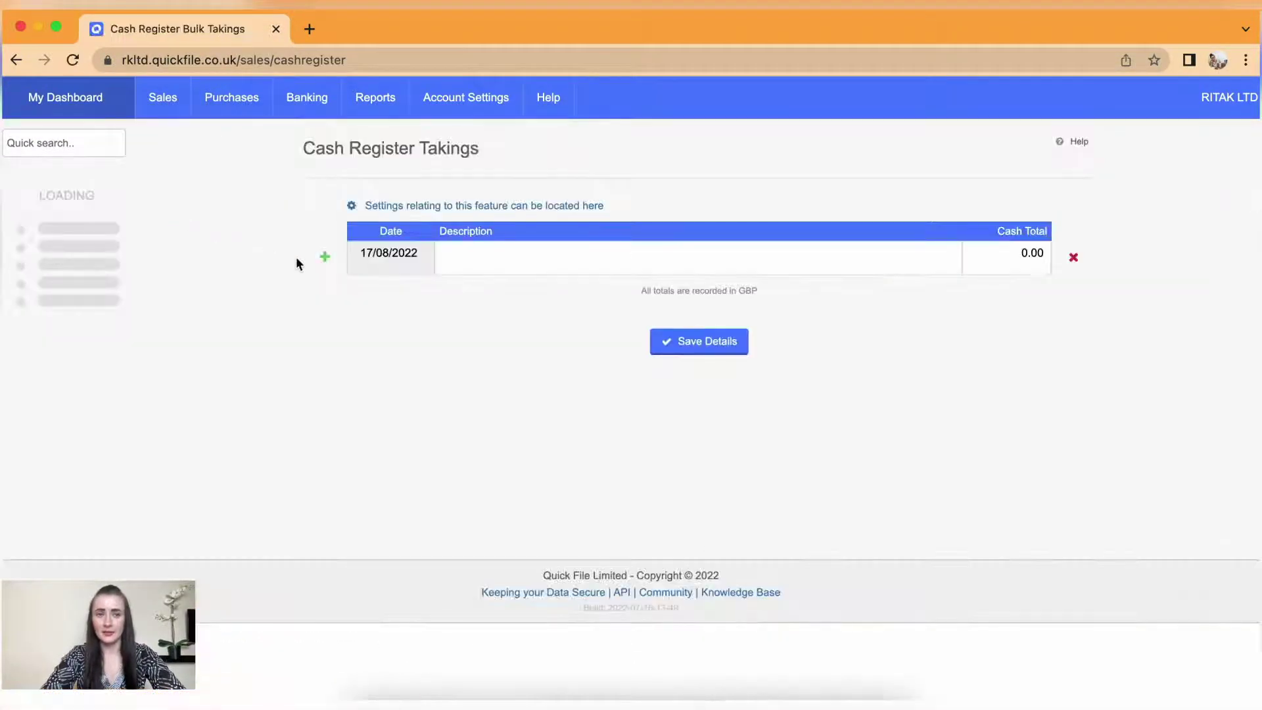
Add three more takings rows so the sheet has four.
{"action": "left_click", "coordinate": [326, 259]}
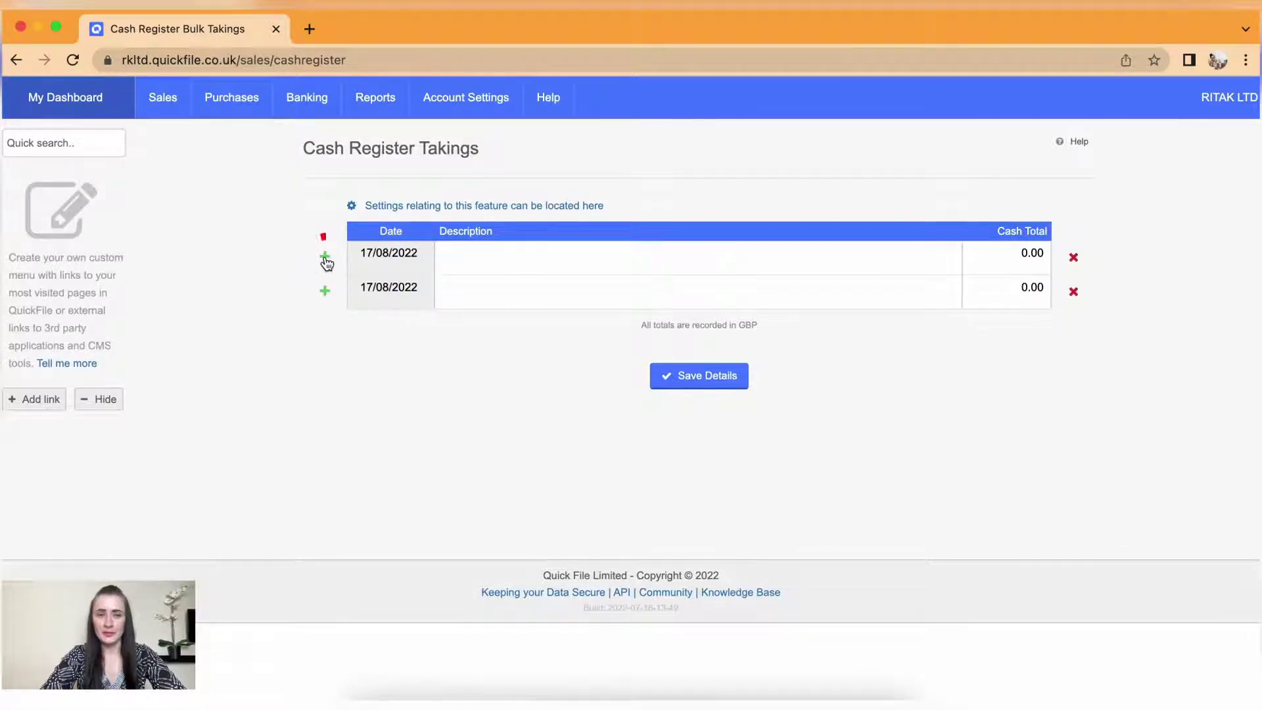
{"action": "left_click", "coordinate": [325, 258]}
{"action": "left_click", "coordinate": [325, 258]}
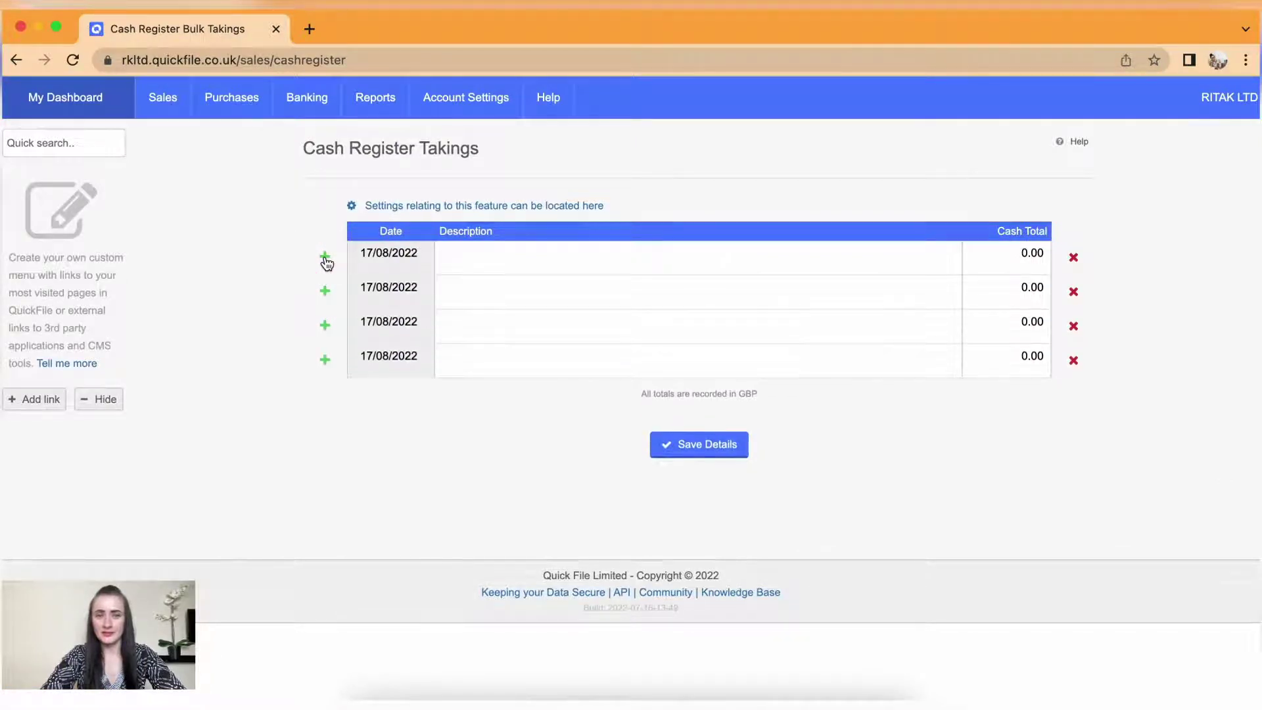
Date the four rows 09/08/2022, 10/08/2022, 11/08/2022 and 12/08/2022.
{"action": "left_click", "coordinate": [416, 254]}
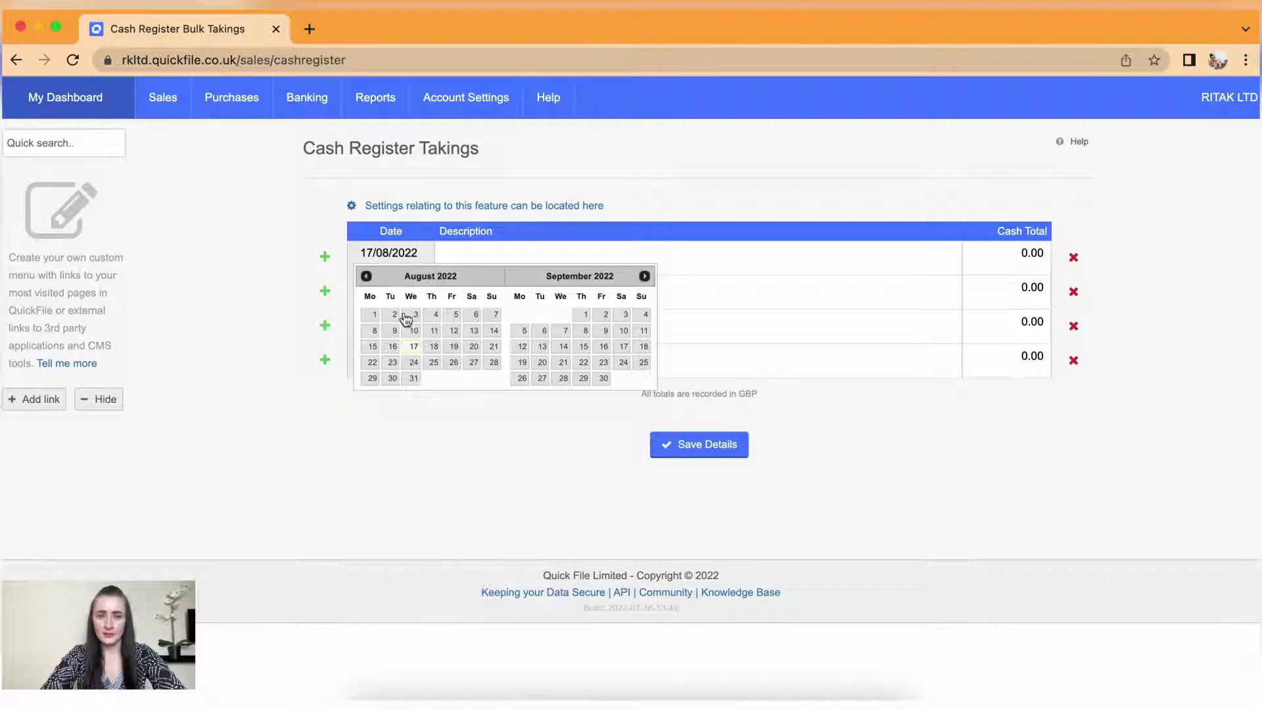
{"action": "left_click", "coordinate": [393, 333]}
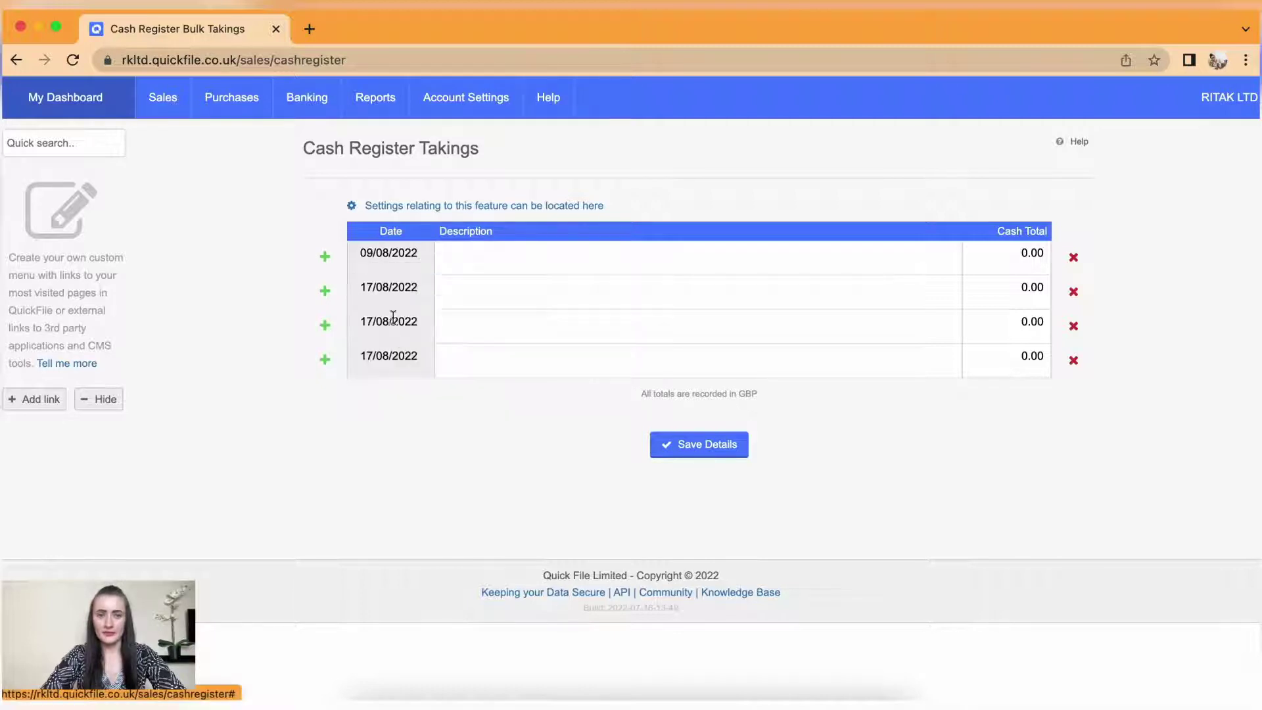
{"action": "left_click", "coordinate": [391, 287]}
{"action": "left_click", "coordinate": [415, 365]}
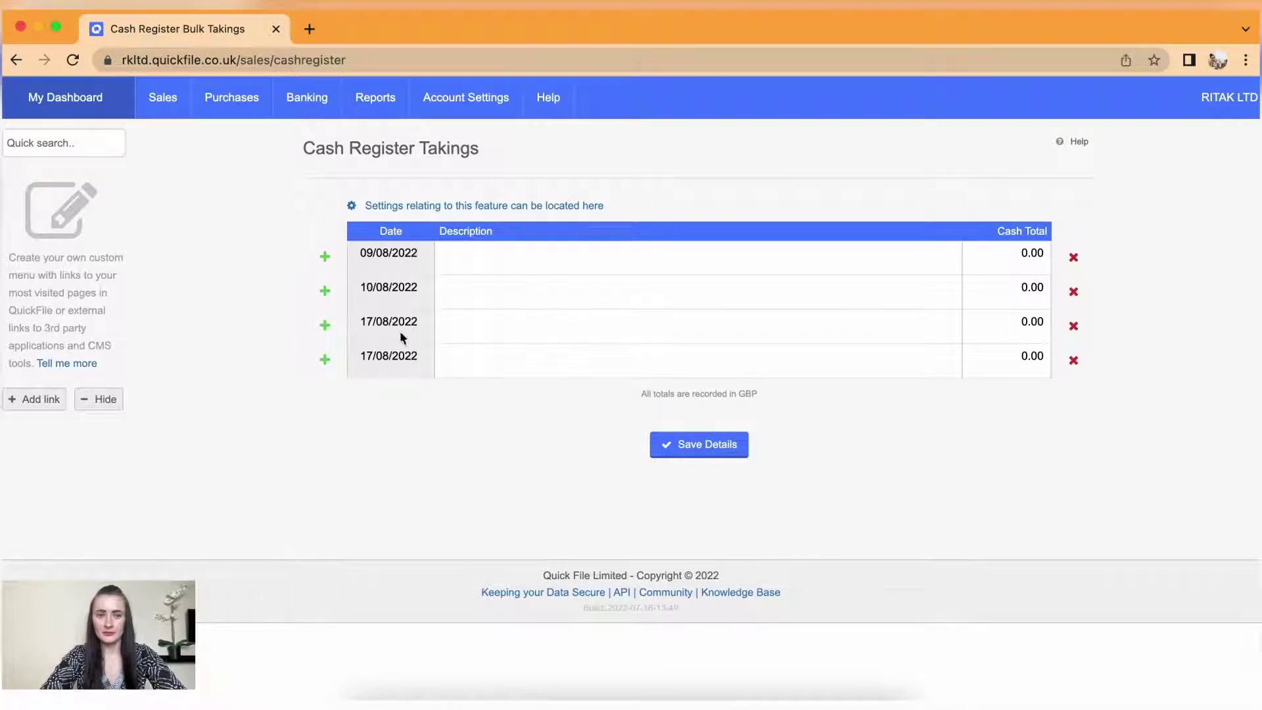
{"action": "left_click", "coordinate": [400, 328]}
{"action": "left_click", "coordinate": [434, 399]}
{"action": "left_click", "coordinate": [412, 357]}
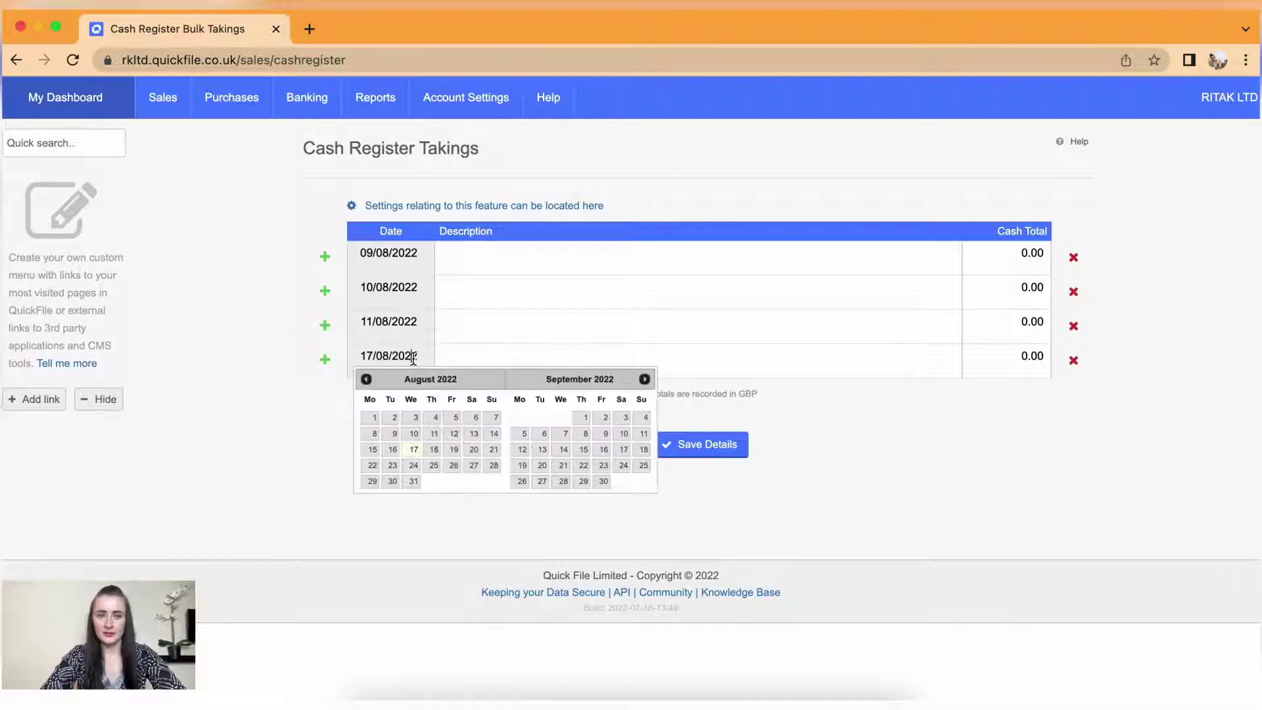
{"action": "left_click", "coordinate": [454, 434]}
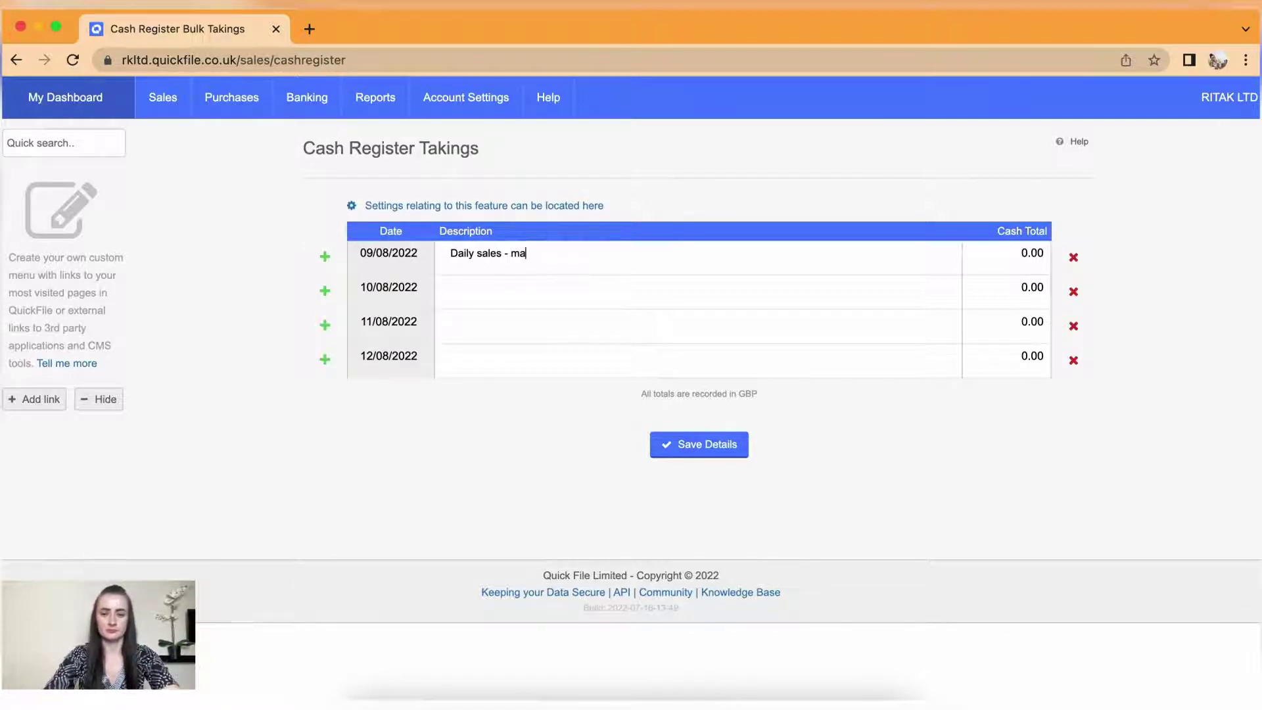
Copy the first row's 'Daily sales - market' description into rows two, three and four.
{"action": "left_click_drag", "start_coordinate": [572, 260], "coordinate": [410, 257]}
{"action": "key", "text": "ctrl+c"}
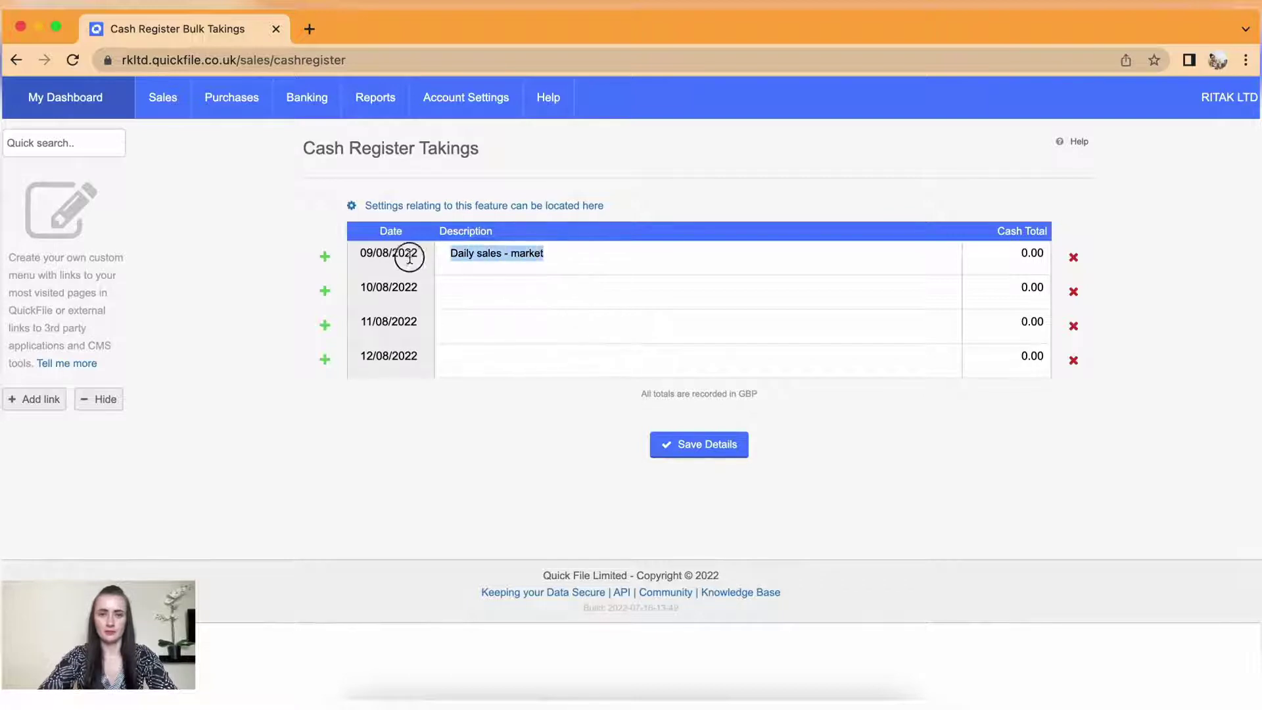
{"action": "left_click", "coordinate": [464, 288]}
{"action": "key", "text": "ctrl+v"}
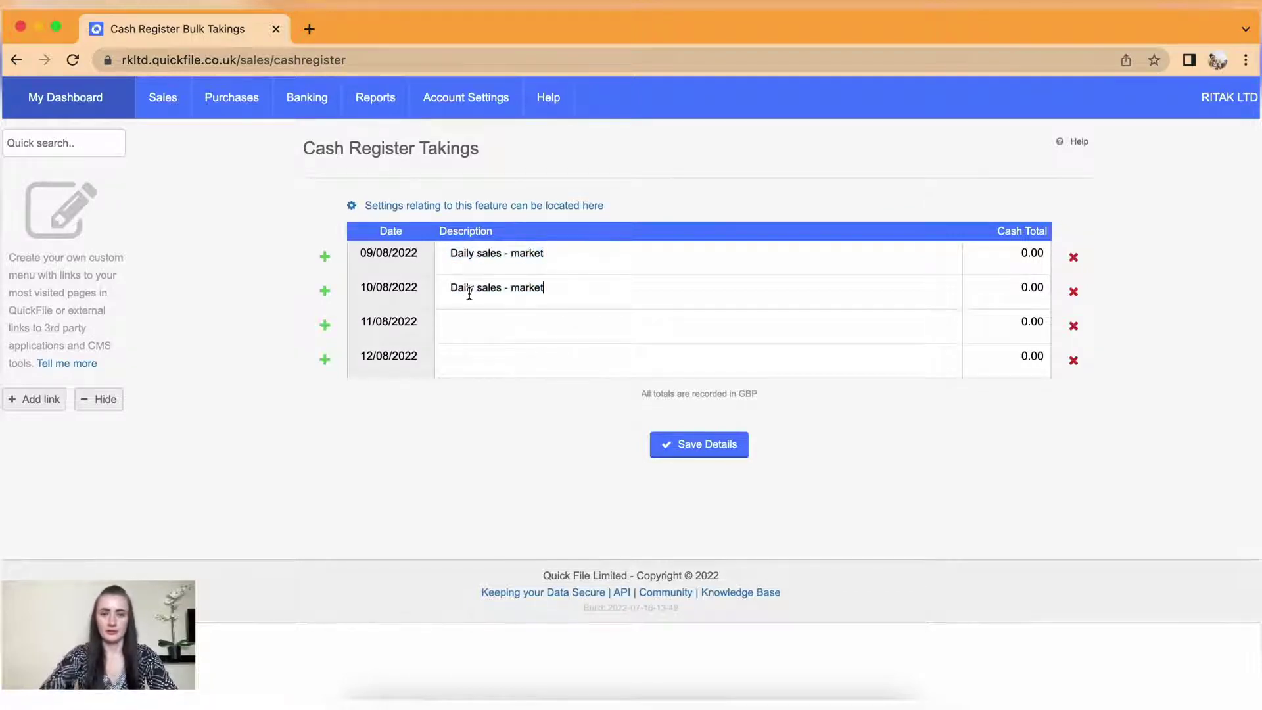
{"action": "key", "text": "ctrl+v"}
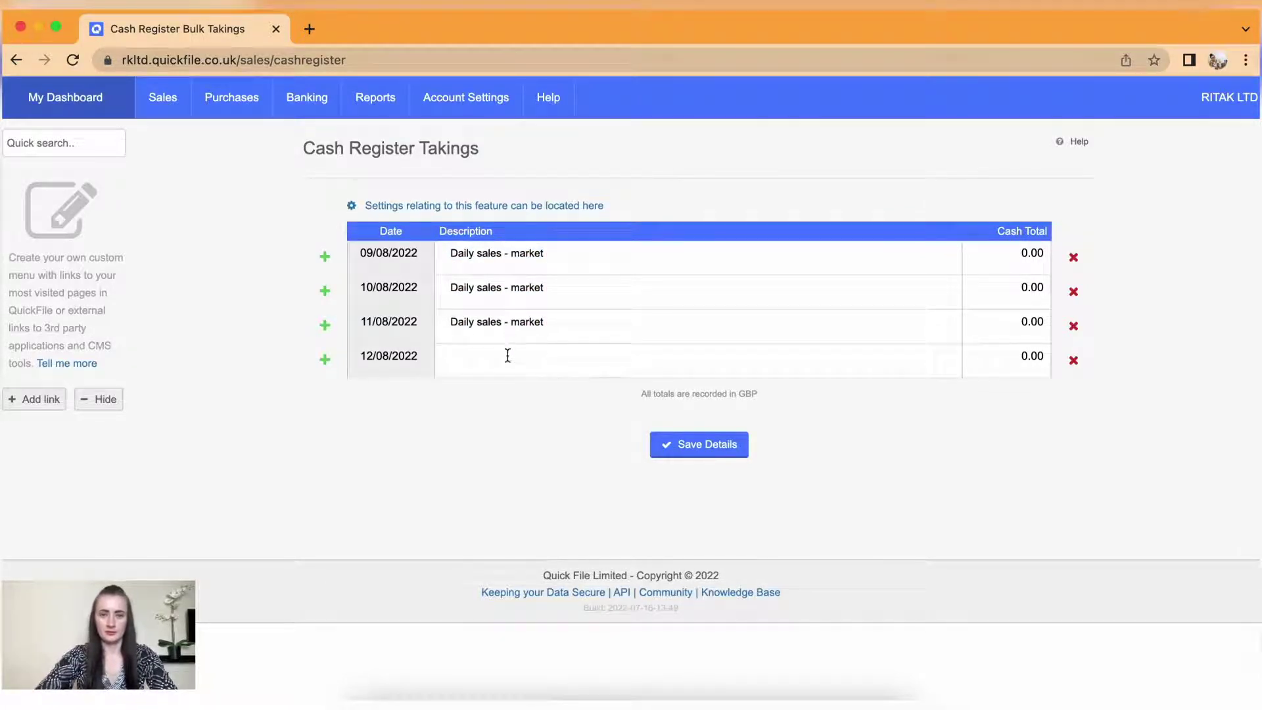
{"action": "key", "text": "ctrl+v"}
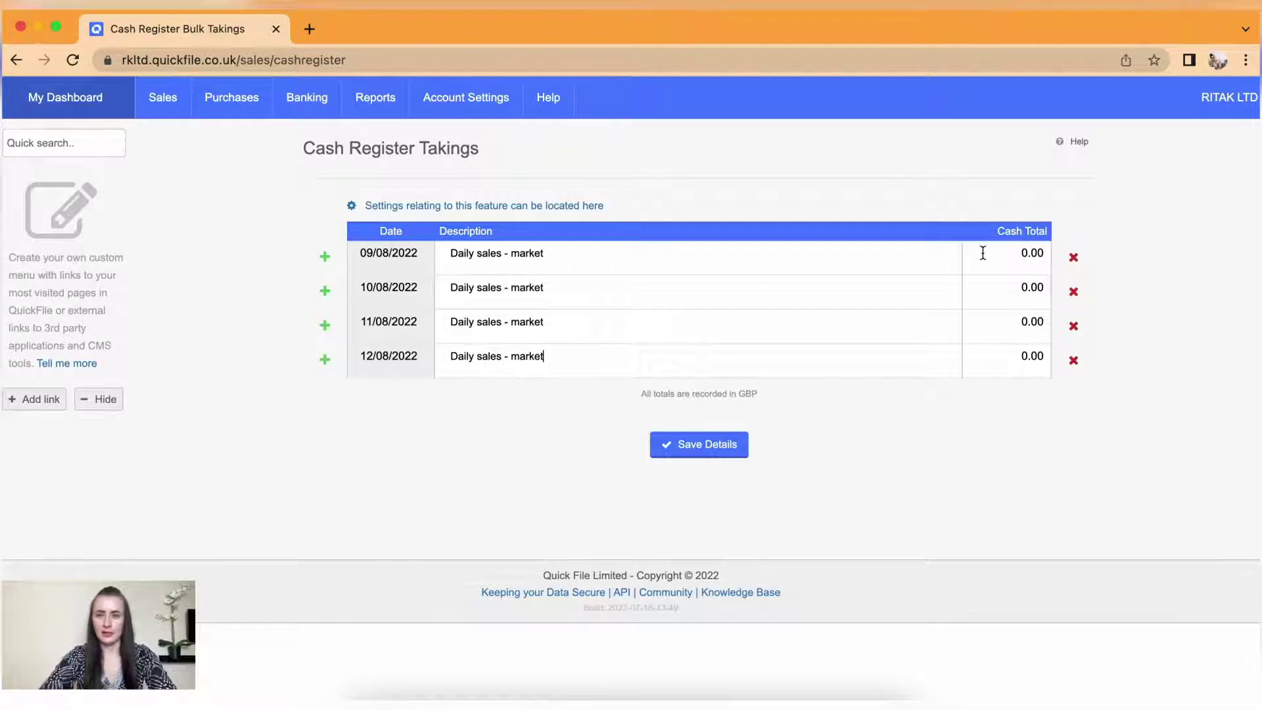
{"action": "left_click", "coordinate": [983, 254]}
{"action": "type", "text": "150"}
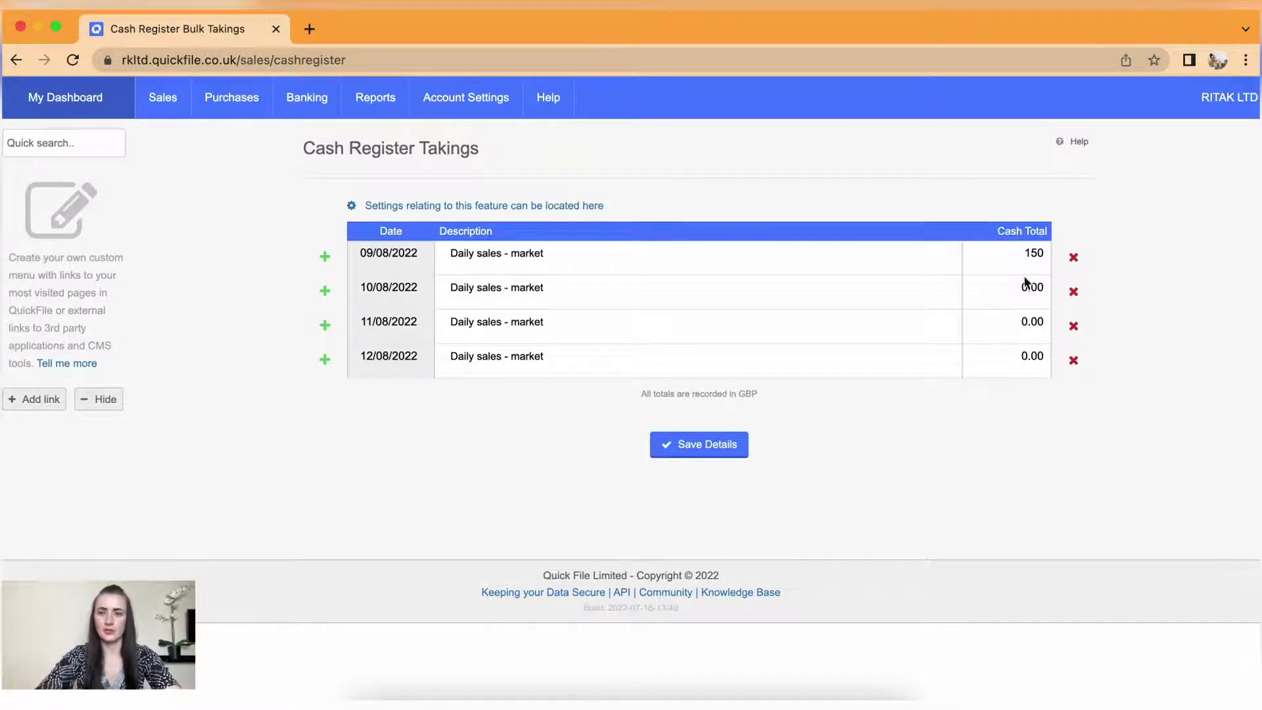
Enter cash totals of 150, 145, 98 and 225, then save the takings.
{"action": "left_click", "coordinate": [1044, 286]}
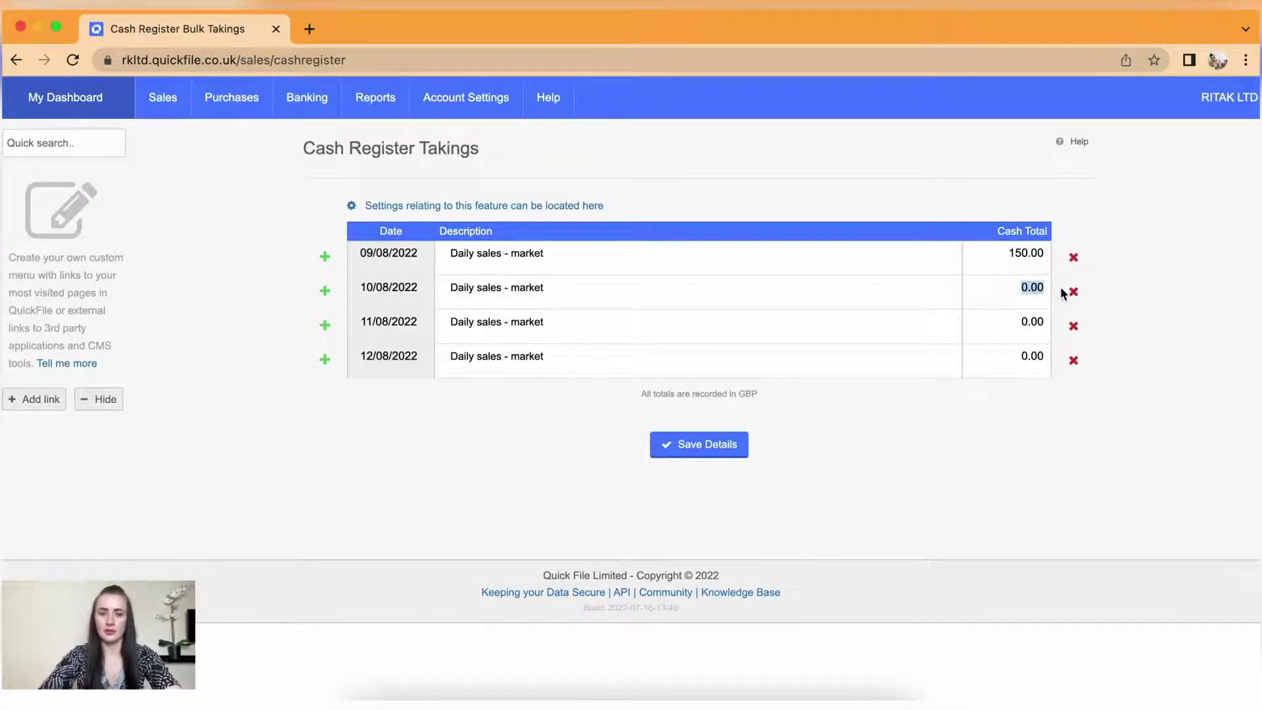
{"action": "type", "text": "145"}
{"action": "left_click", "coordinate": [1006, 320]}
{"action": "type", "text": "98"}
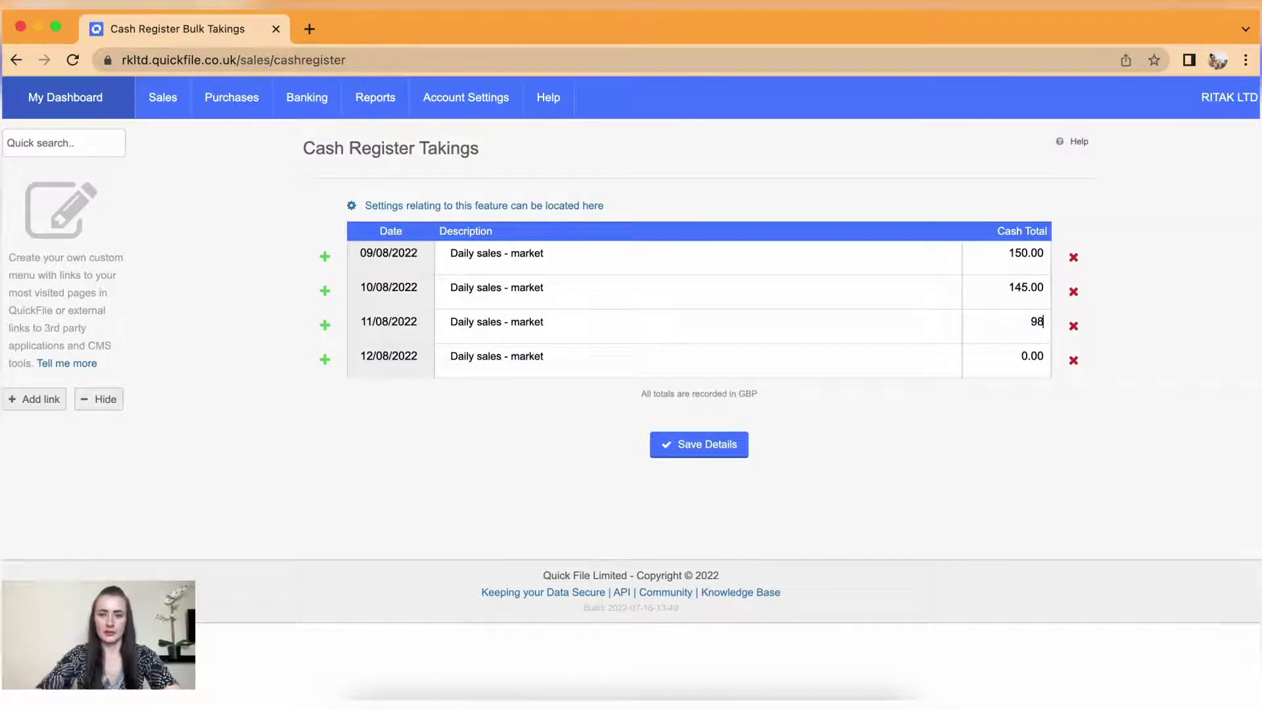
{"action": "left_click", "coordinate": [1026, 360]}
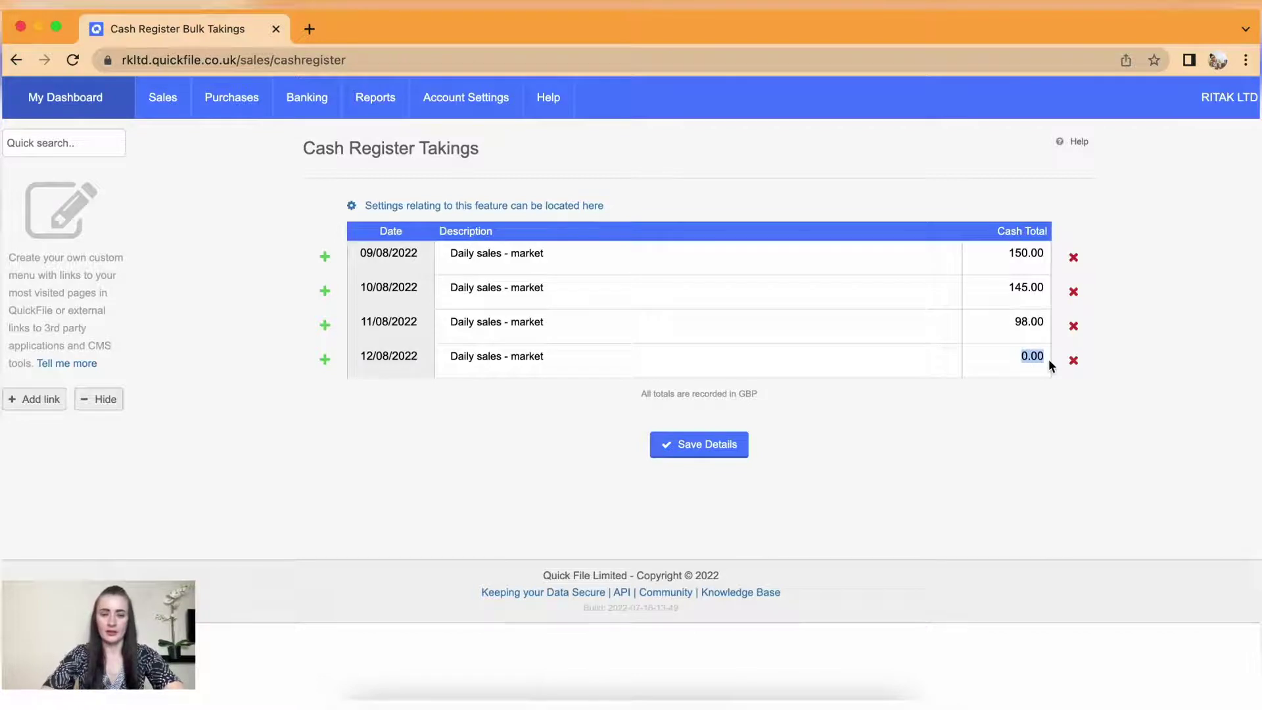
{"action": "type", "text": "2"}
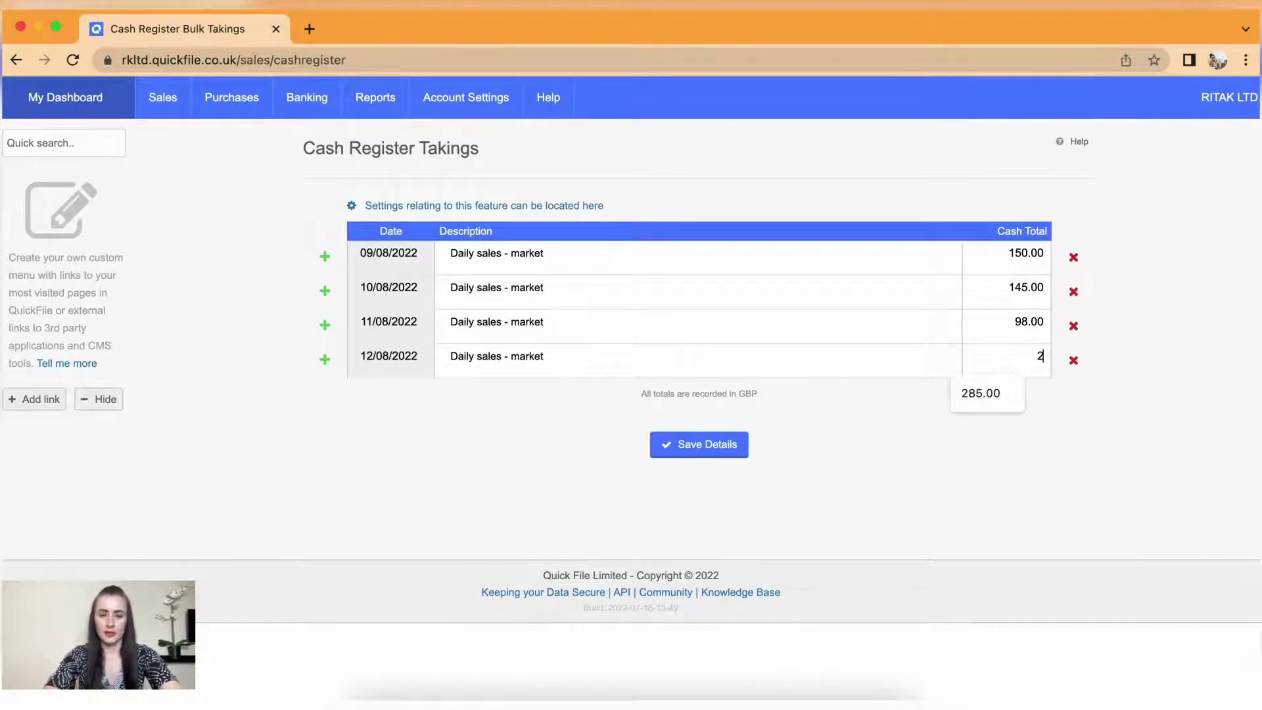
{"action": "type", "text": "25.00"}
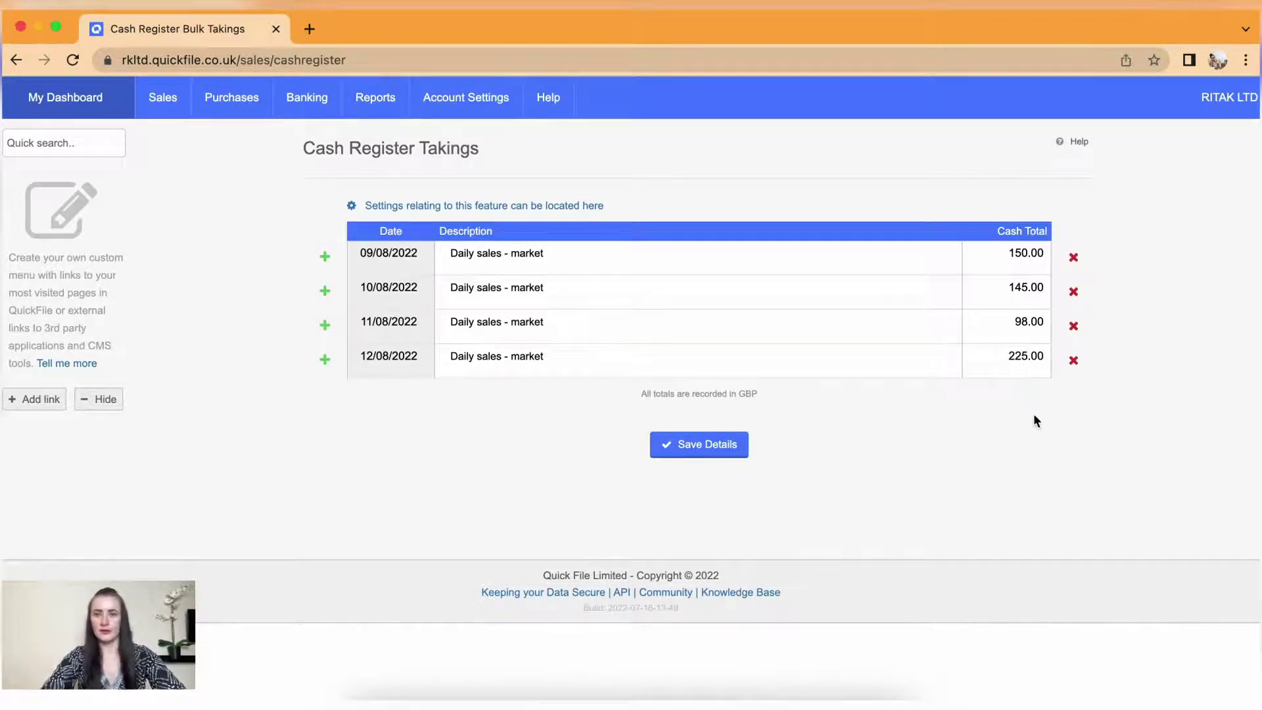
{"action": "left_click", "coordinate": [735, 449]}
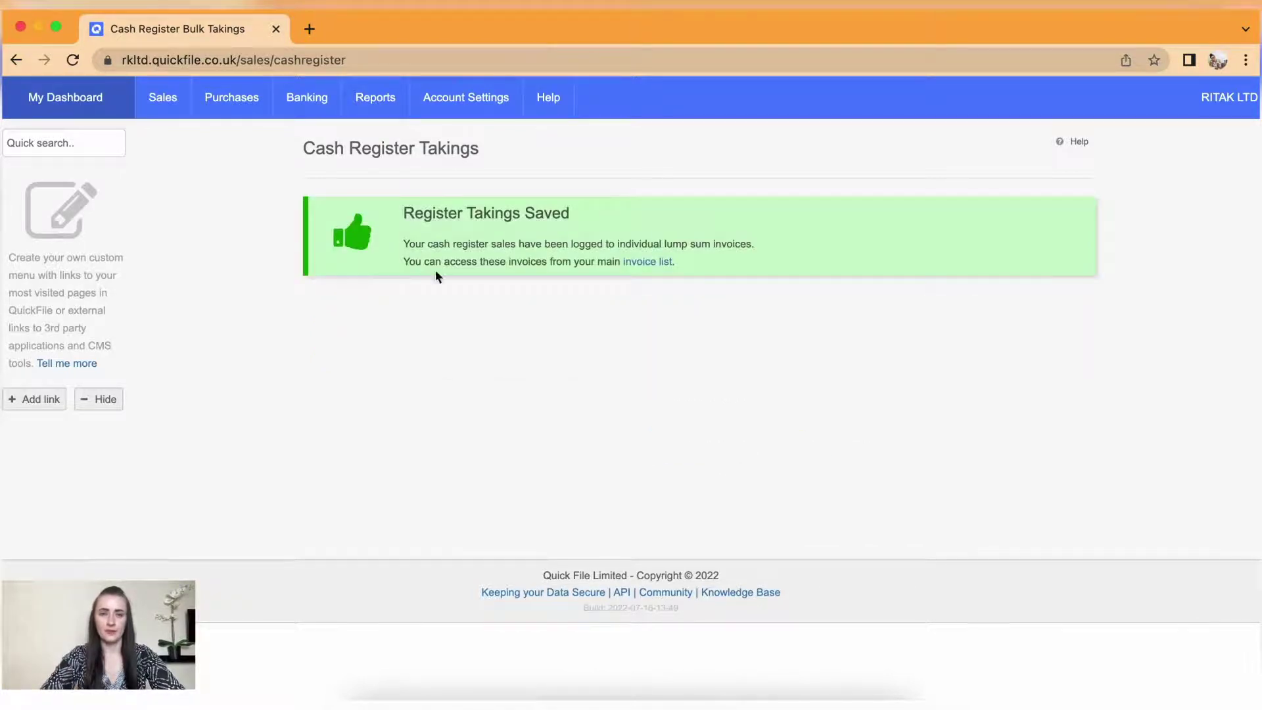
Show all sales invoices to find Cash Register Sales invoices 000025–000028.
{"action": "mouse_move", "coordinate": [162, 96]}
{"action": "left_click", "coordinate": [163, 147]}
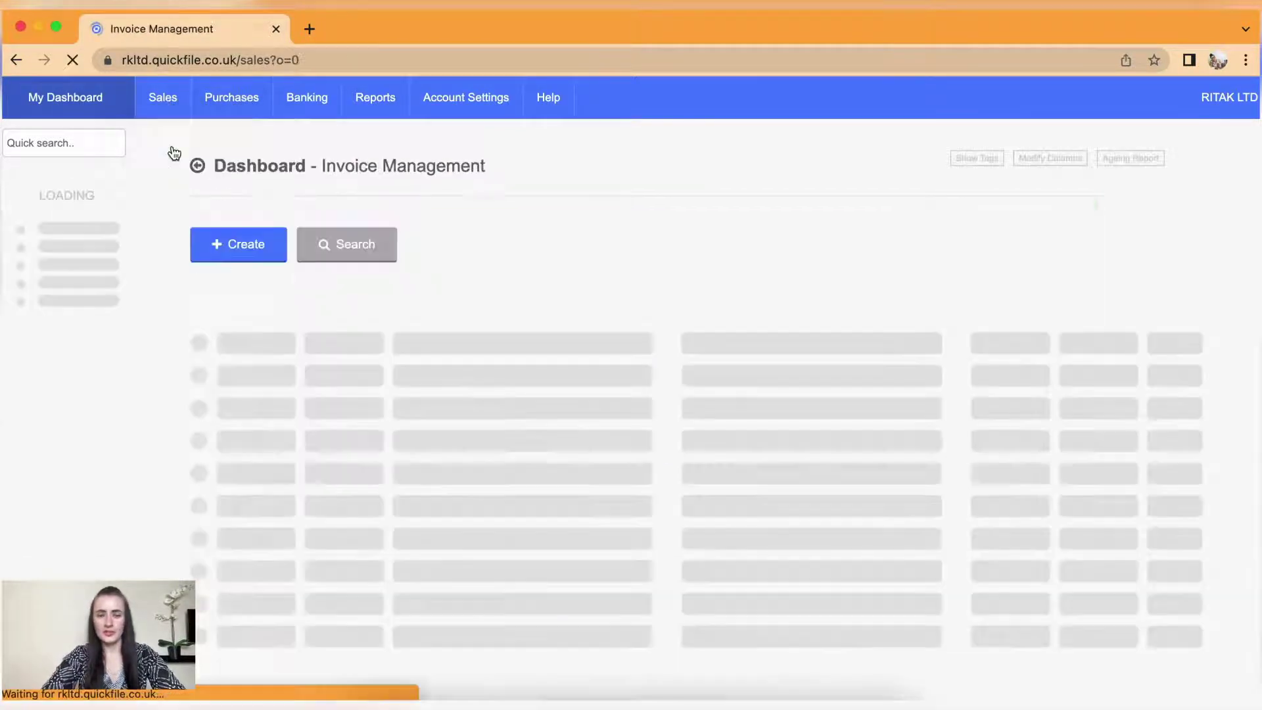
{"action": "scroll", "coordinate": [568, 364], "scroll_direction": "down", "scroll_amount": 3}
{"action": "scroll", "coordinate": [569, 364], "scroll_direction": "down", "scroll_amount": 3}
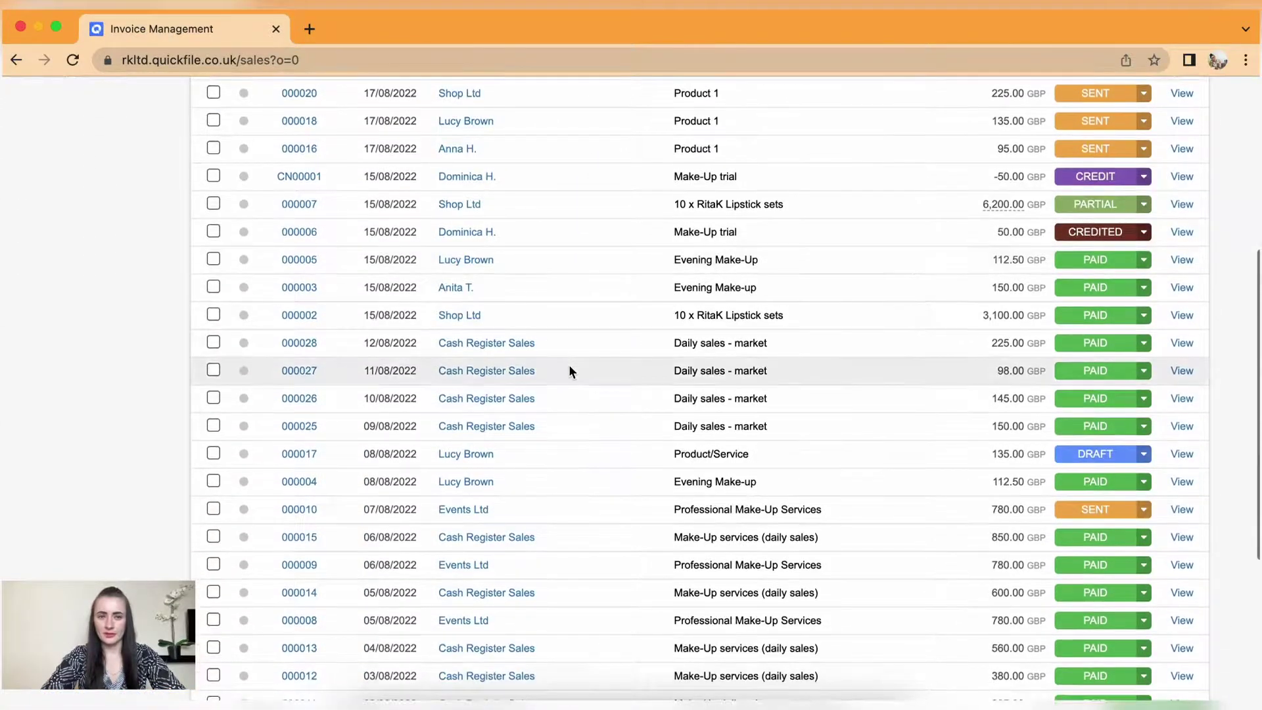